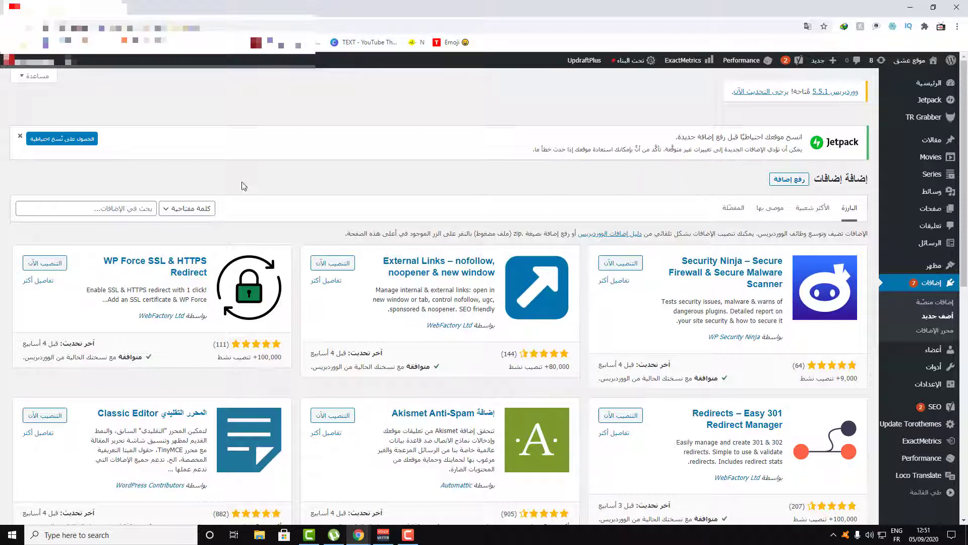
Search the plugin directory for "loco".
{"action": "left_click", "coordinate": [69, 214]}
{"action": "type", "text": "l"}
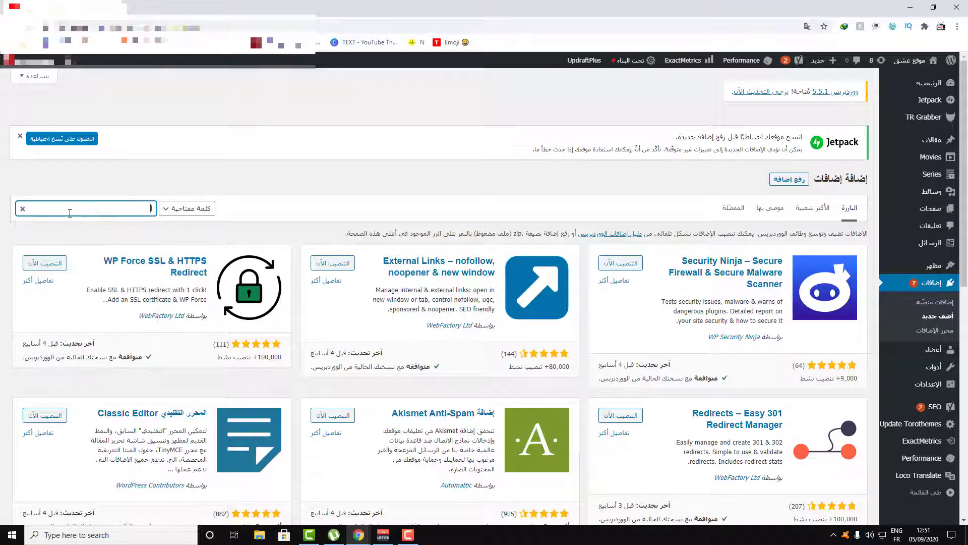
{"action": "type", "text": "oco"}
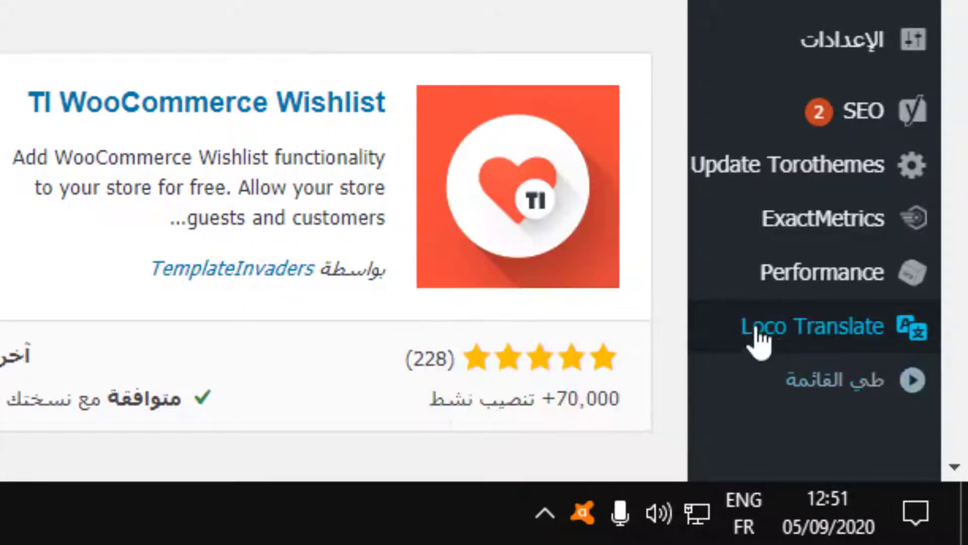
Open Loco Translate's theme translations and show the language overview of the torofilm theme.
{"action": "mouse_move", "coordinate": [858, 345]}
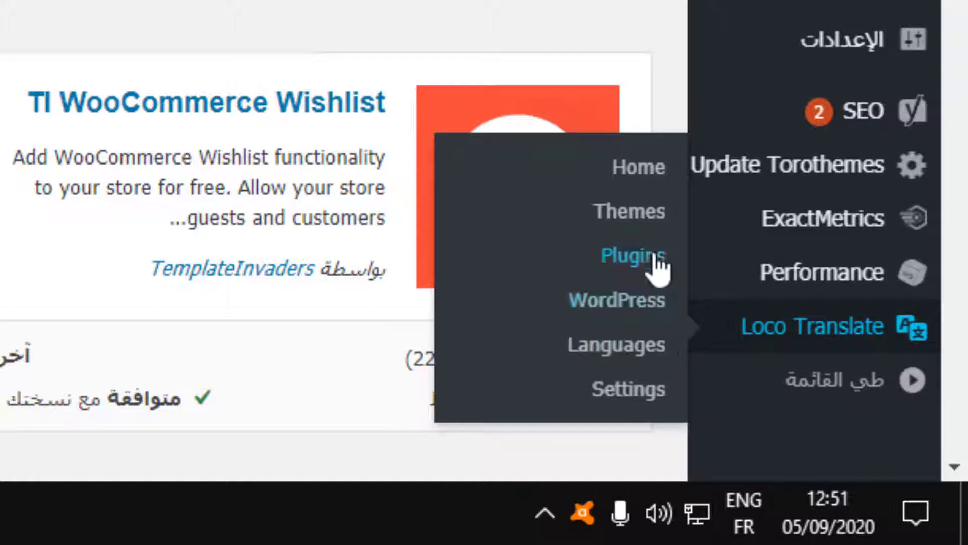
{"action": "left_click", "coordinate": [639, 216]}
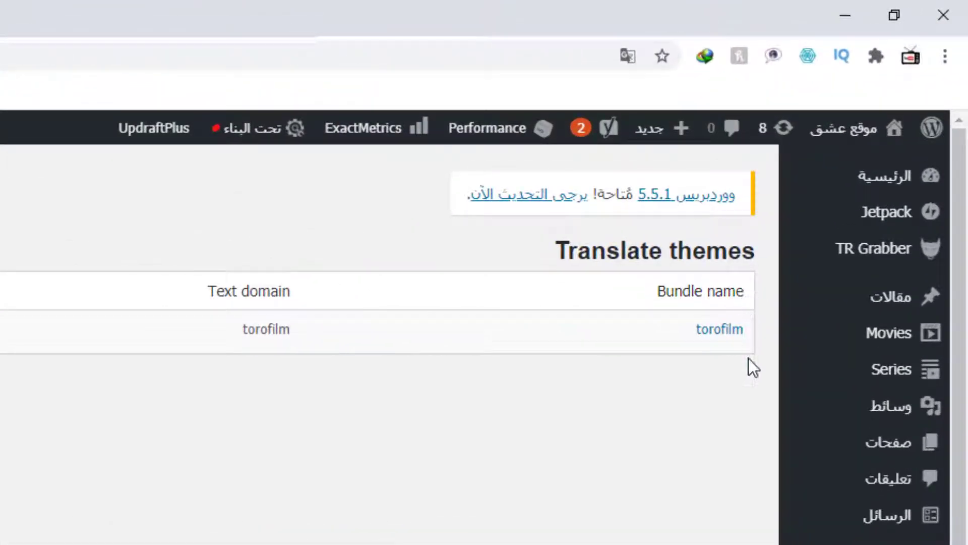
{"action": "left_click", "coordinate": [730, 336]}
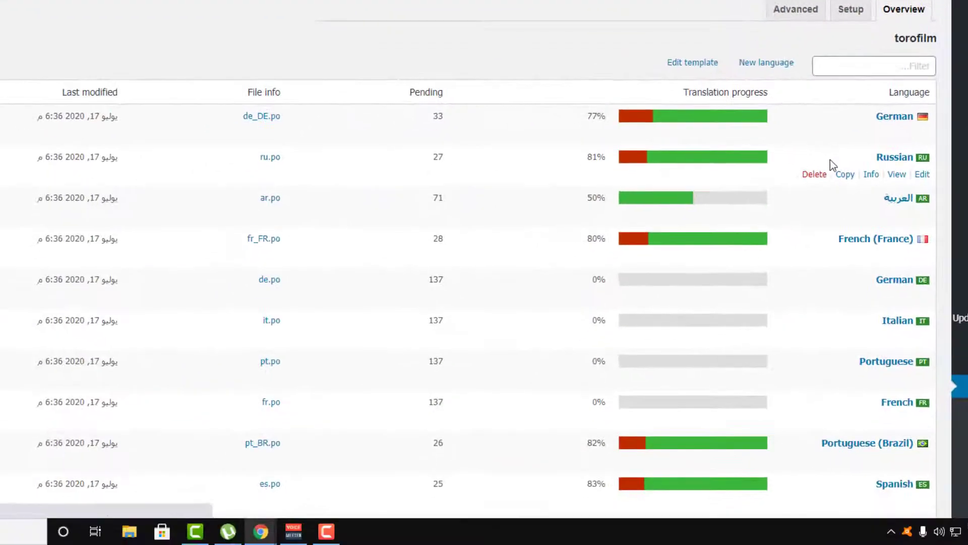
Review the torofilm language files and their translation progress from German to Turkish.
{"action": "scroll", "coordinate": [691, 268], "scroll_direction": "down", "scroll_amount": 4}
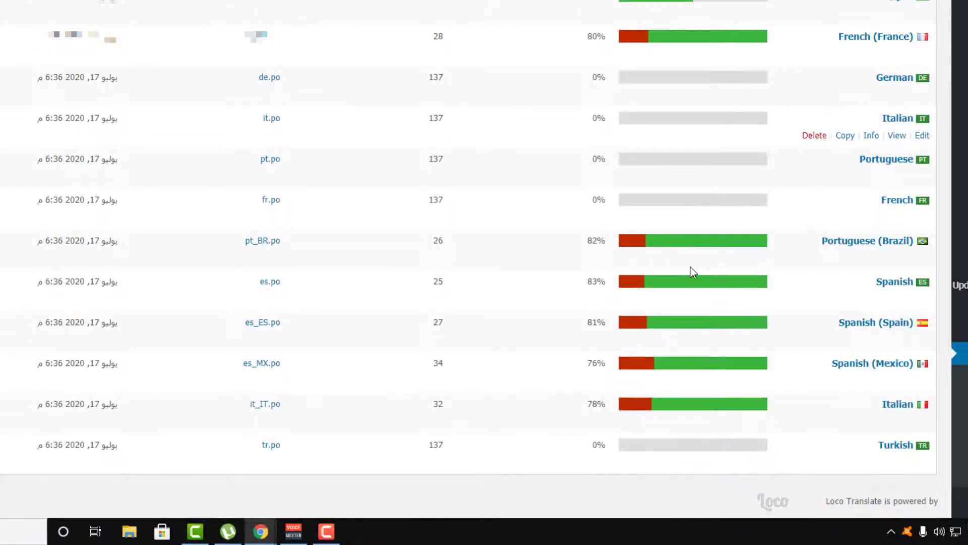
{"action": "scroll", "coordinate": [693, 272], "scroll_direction": "up", "scroll_amount": 4}
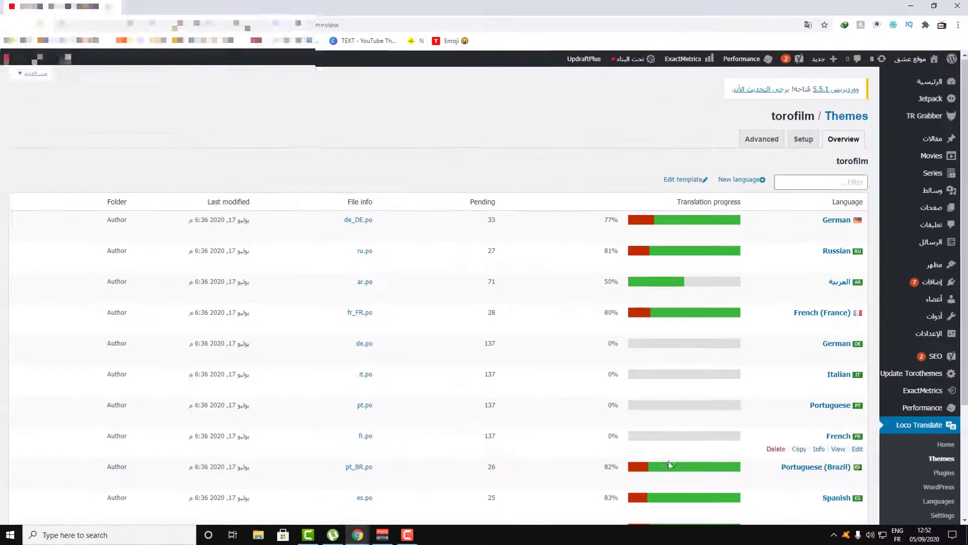
{"action": "scroll", "coordinate": [669, 464], "scroll_direction": "down", "scroll_amount": 3}
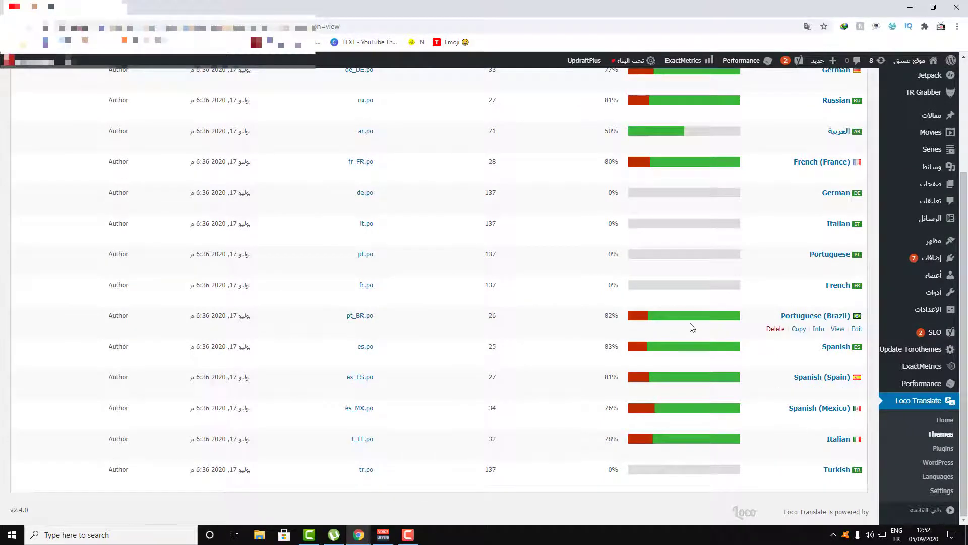
{"action": "scroll", "coordinate": [630, 196], "scroll_direction": "up", "scroll_amount": 3}
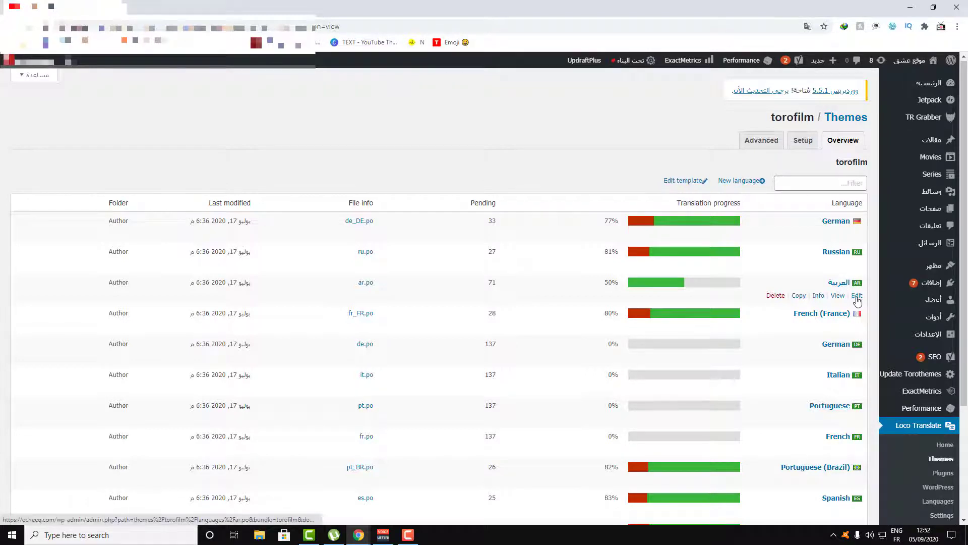
{"action": "scroll", "coordinate": [830, 335], "scroll_direction": "down", "scroll_amount": 3}
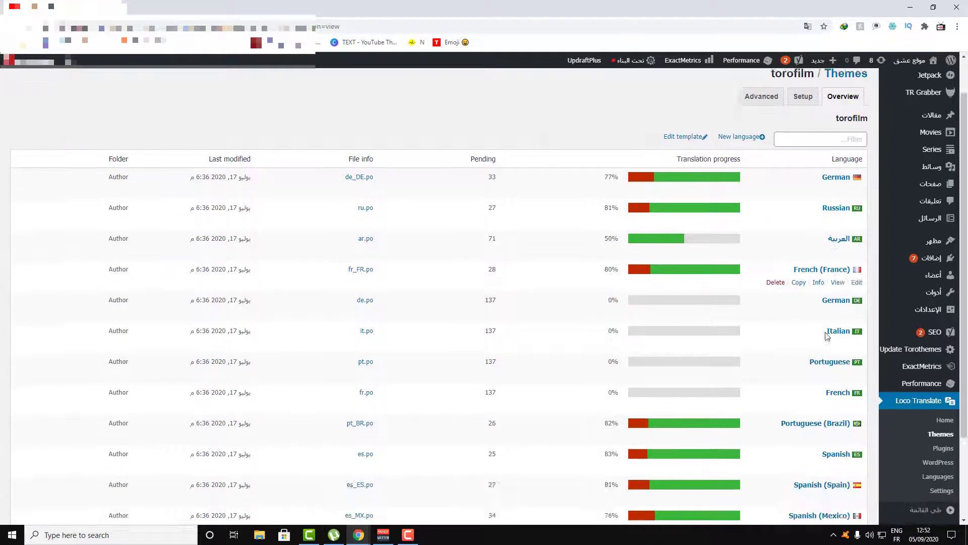
{"action": "scroll", "coordinate": [822, 435], "scroll_direction": "up", "scroll_amount": 3}
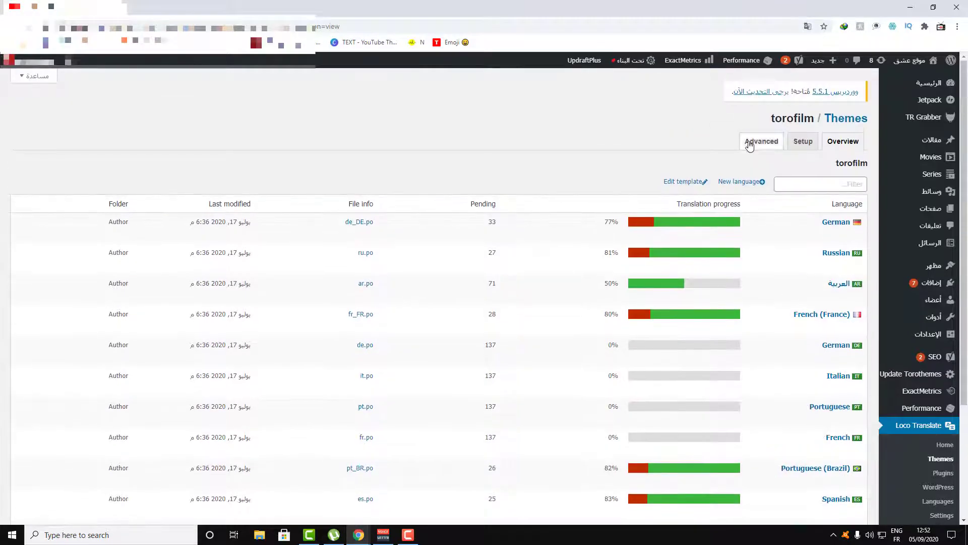
Browse the WordPress languages offered for a new torofilm translation, then return to the theme's language overview.
{"action": "left_click", "coordinate": [742, 182]}
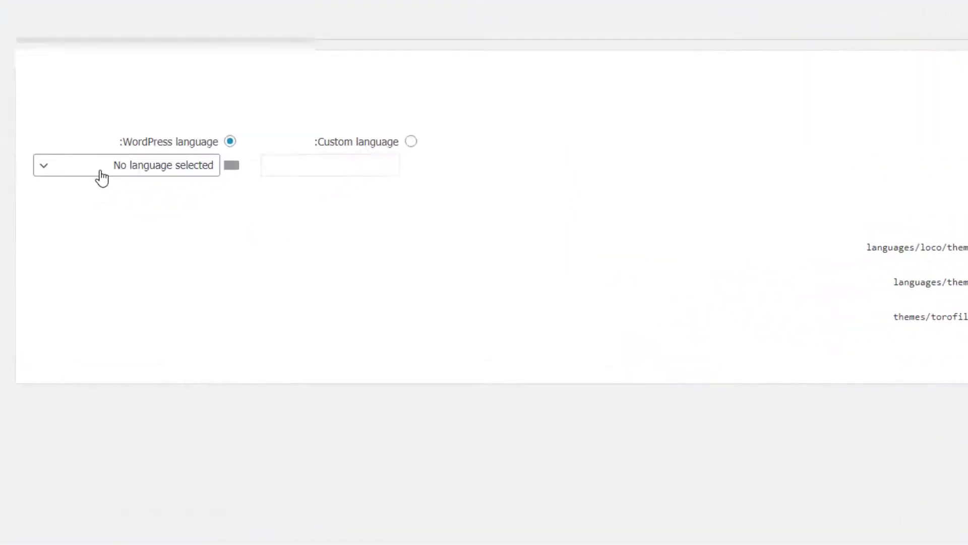
{"action": "left_click", "coordinate": [66, 237]}
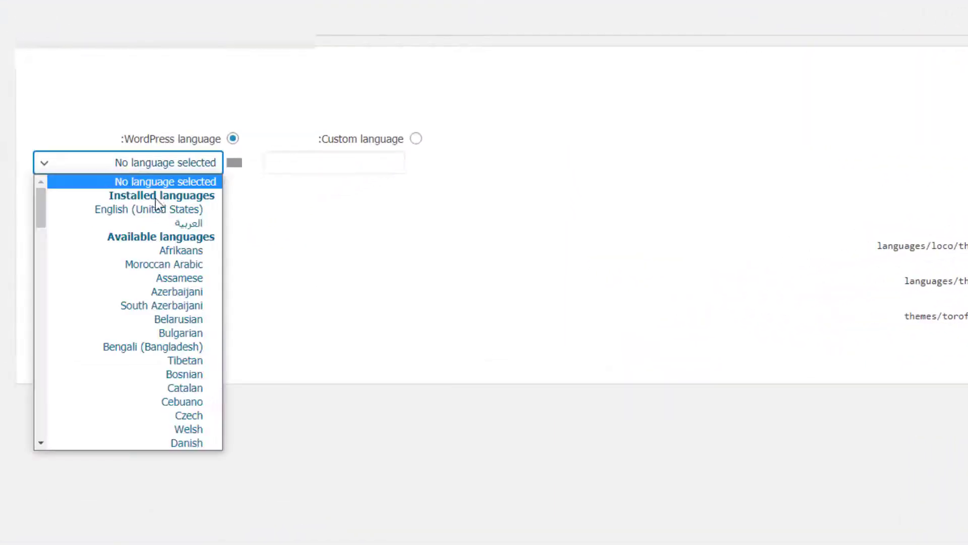
{"action": "scroll", "coordinate": [101, 277], "scroll_direction": "down", "scroll_amount": 3}
{"action": "scroll", "coordinate": [154, 228], "scroll_direction": "down", "scroll_amount": 20}
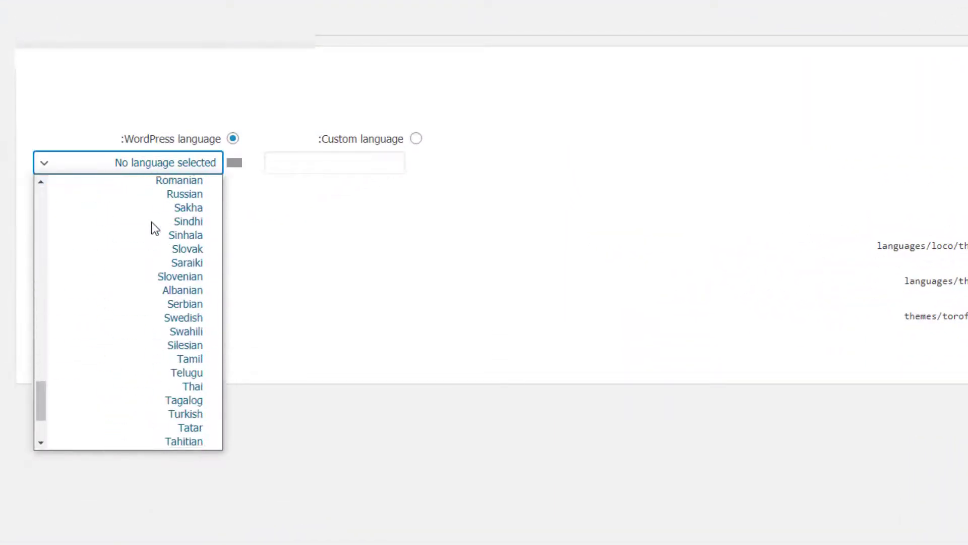
{"action": "scroll", "coordinate": [154, 222], "scroll_direction": "up", "scroll_amount": 15}
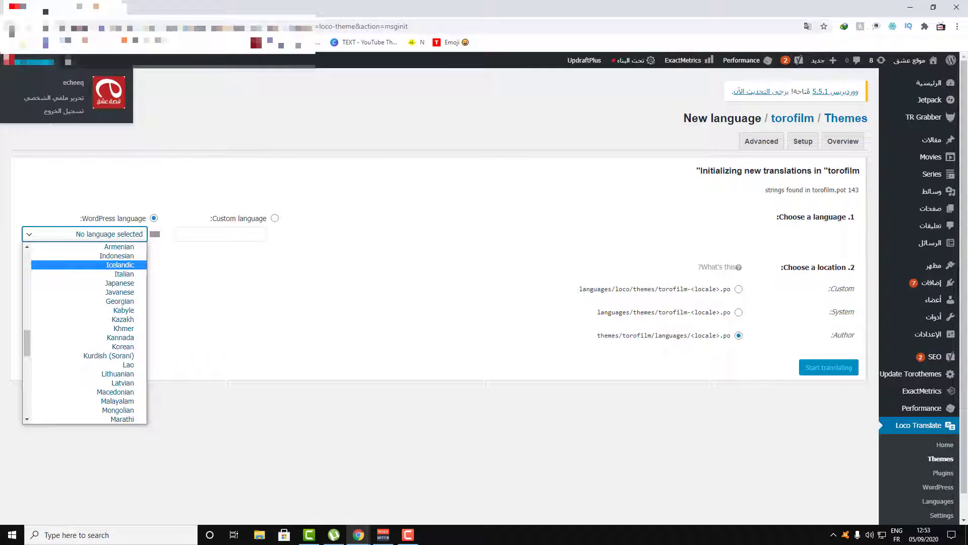
{"action": "left_click", "coordinate": [11, 26]}
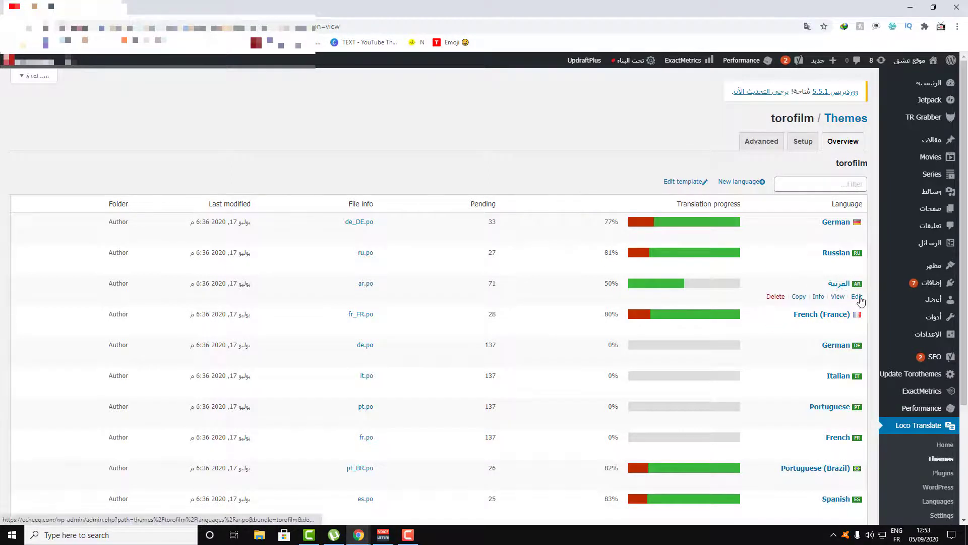
Open the Arabic ar.po file for editing and look through source strings such as Background, Activate License and "License key has expired.".
{"action": "left_click", "coordinate": [857, 298]}
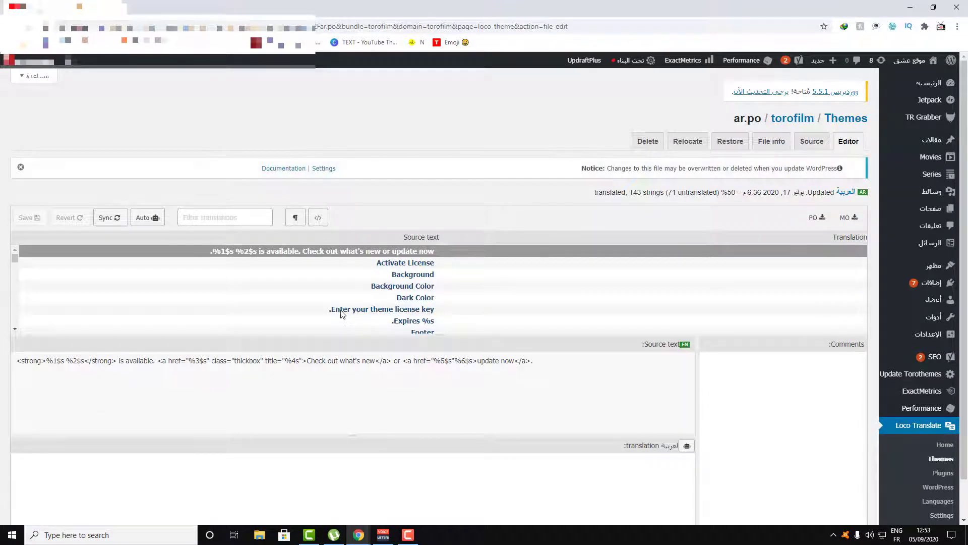
{"action": "scroll", "coordinate": [339, 316], "scroll_direction": "down", "scroll_amount": 3}
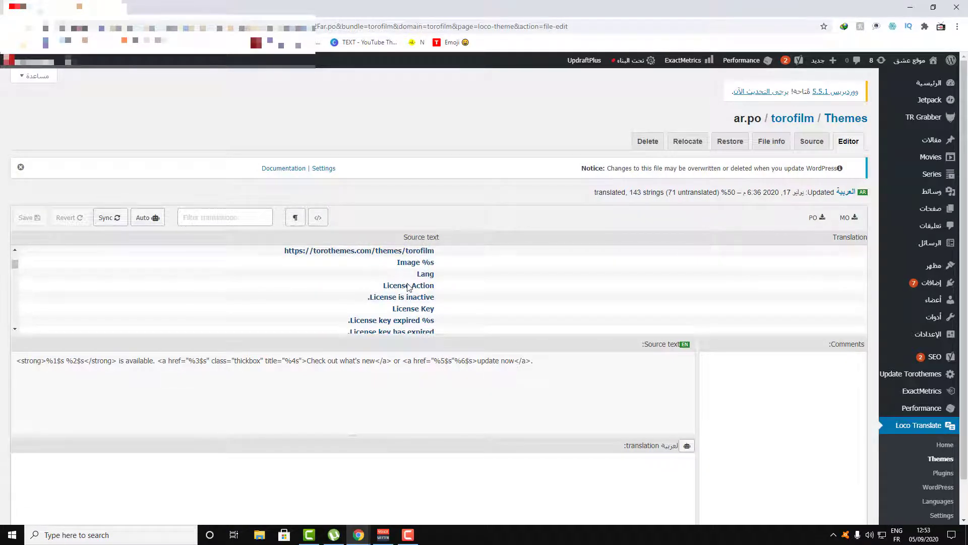
{"action": "scroll", "coordinate": [409, 287], "scroll_direction": "down", "scroll_amount": 5}
{"action": "scroll", "coordinate": [408, 286], "scroll_direction": "up", "scroll_amount": 6}
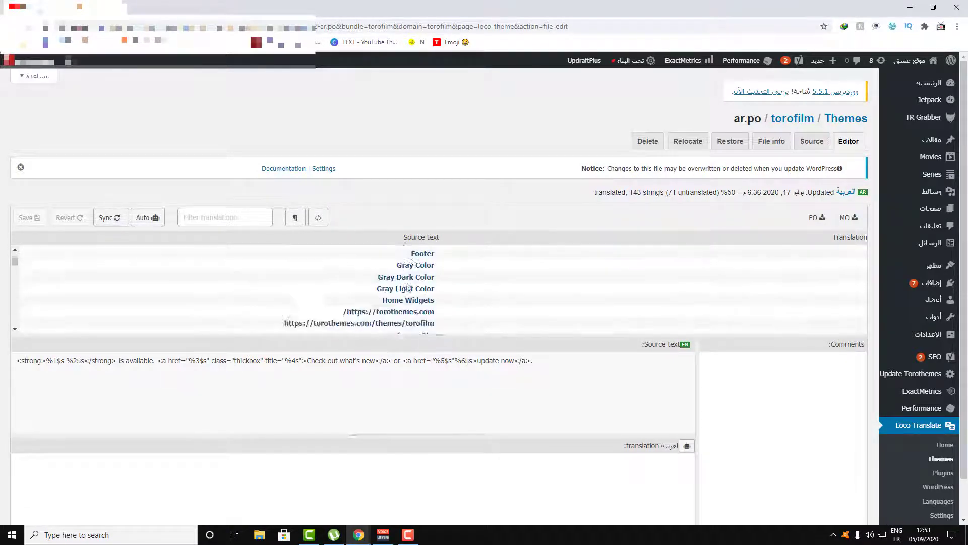
{"action": "scroll", "coordinate": [409, 286], "scroll_direction": "up", "scroll_amount": 2}
{"action": "left_click", "coordinate": [421, 277]}
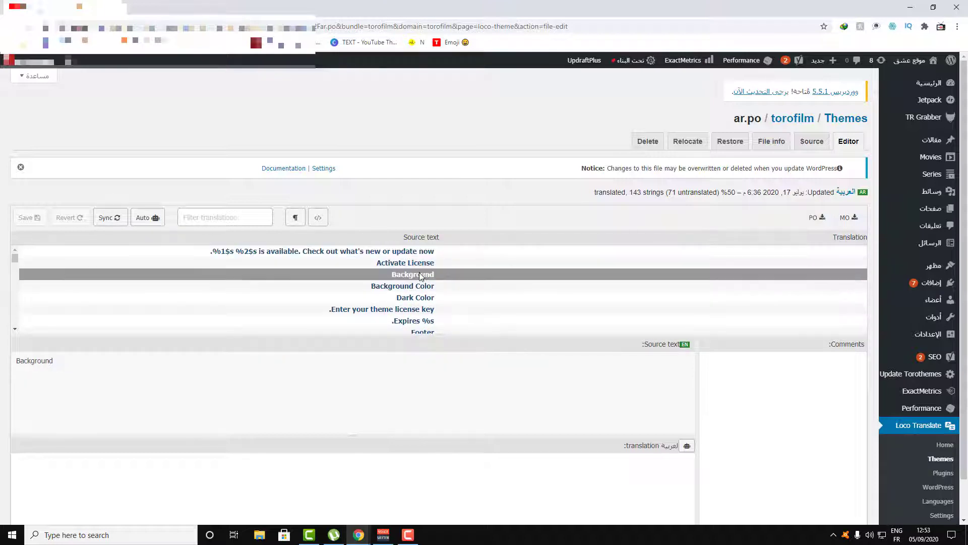
{"action": "left_click", "coordinate": [425, 264]}
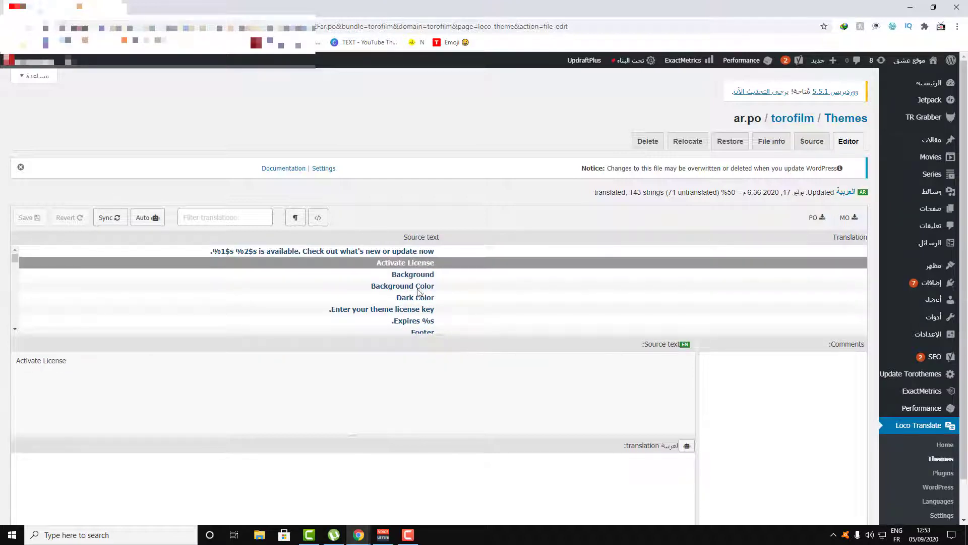
{"action": "scroll", "coordinate": [418, 291], "scroll_direction": "down", "scroll_amount": 5}
{"action": "left_click", "coordinate": [425, 282]}
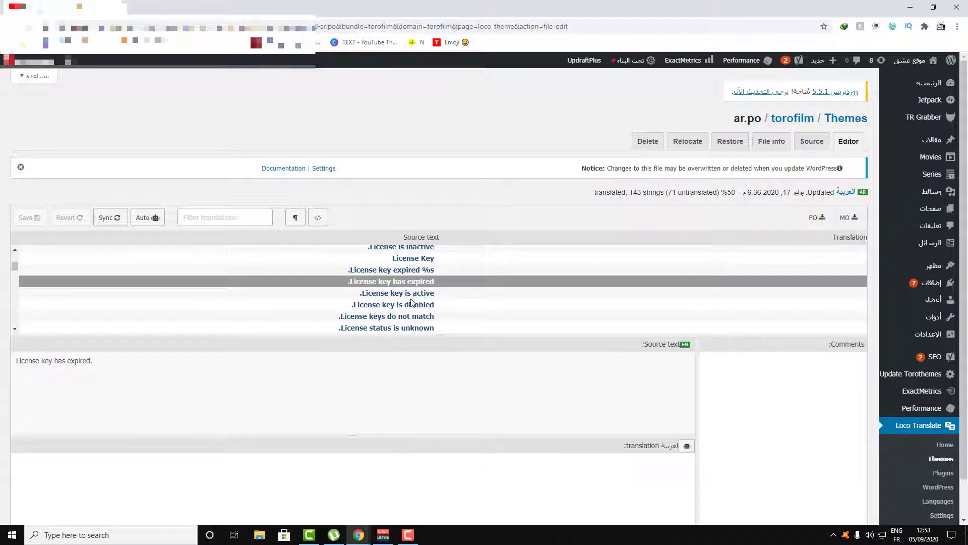
Switch to the incognito website window, copy the word "Register" from the sign-up form's heading and close the form.
{"action": "key", "text": "alt+Tab"}
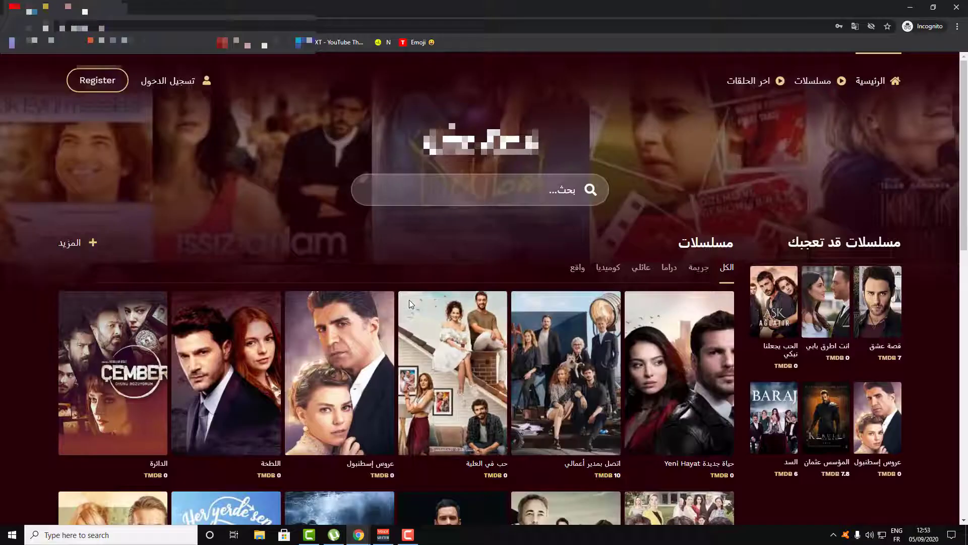
{"action": "left_click", "coordinate": [112, 87]}
{"action": "left_click_drag", "start_coordinate": [454, 200], "coordinate": [398, 201]}
{"action": "key", "text": "ctrl+c"}
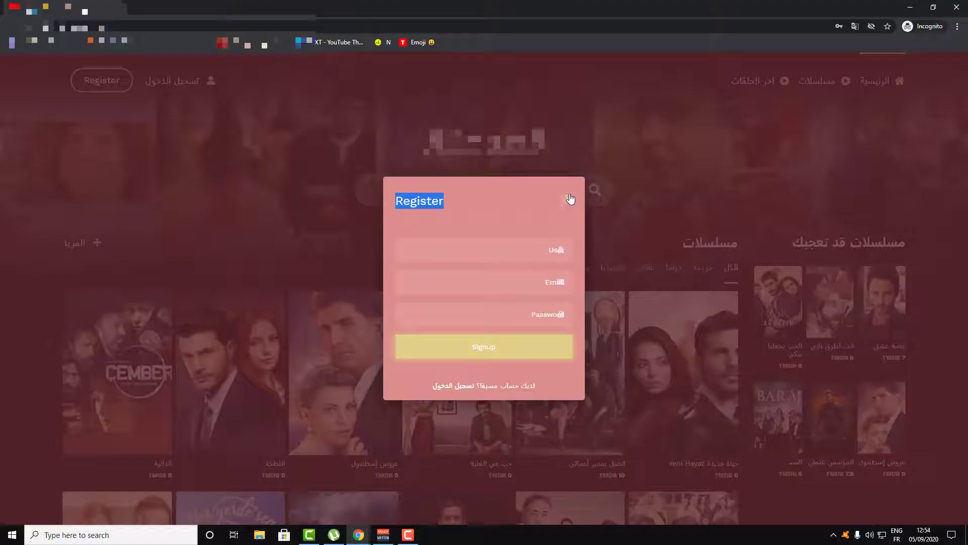
{"action": "left_click", "coordinate": [566, 200]}
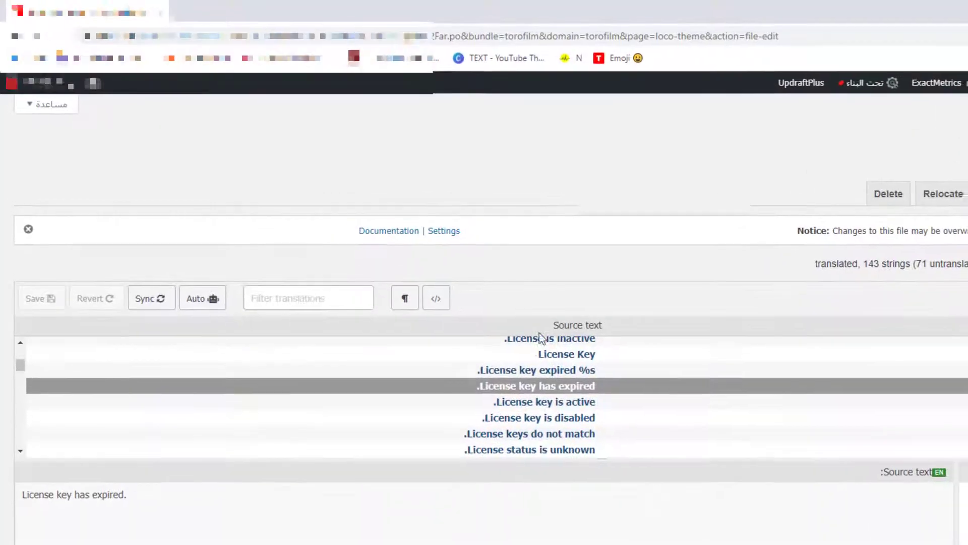
Filter the ar.po translations by the copied word "Register" and select the matching string for translation.
{"action": "left_click", "coordinate": [298, 299]}
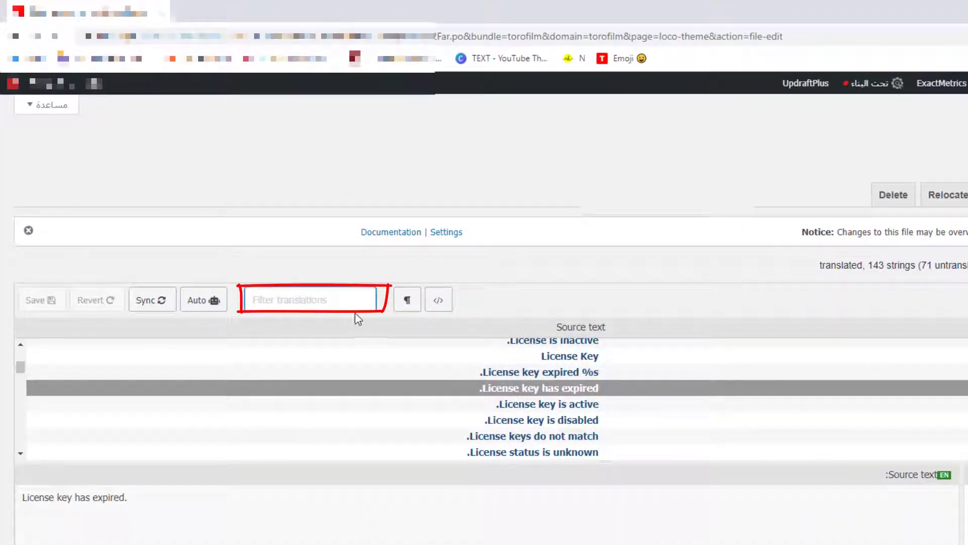
{"action": "key", "text": "ctrl+v"}
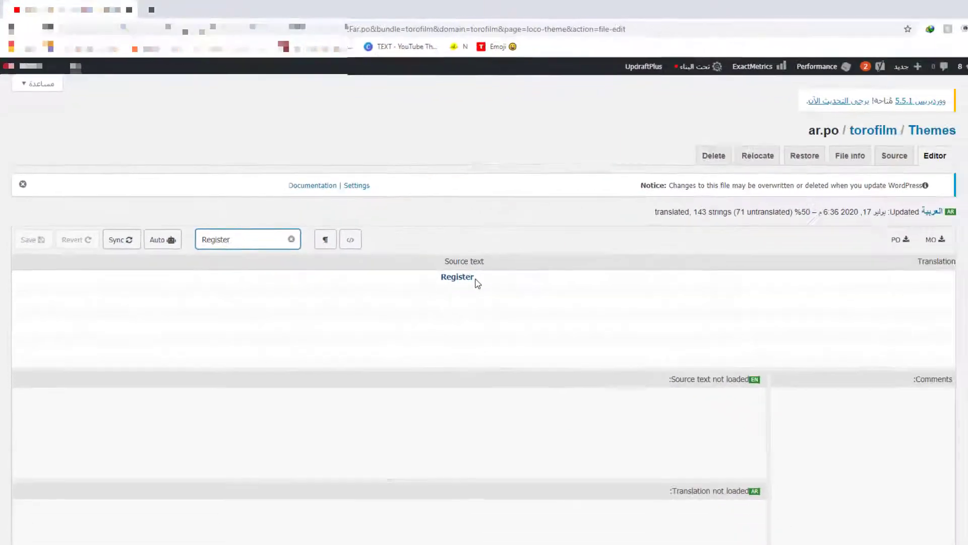
{"action": "left_click", "coordinate": [595, 348]}
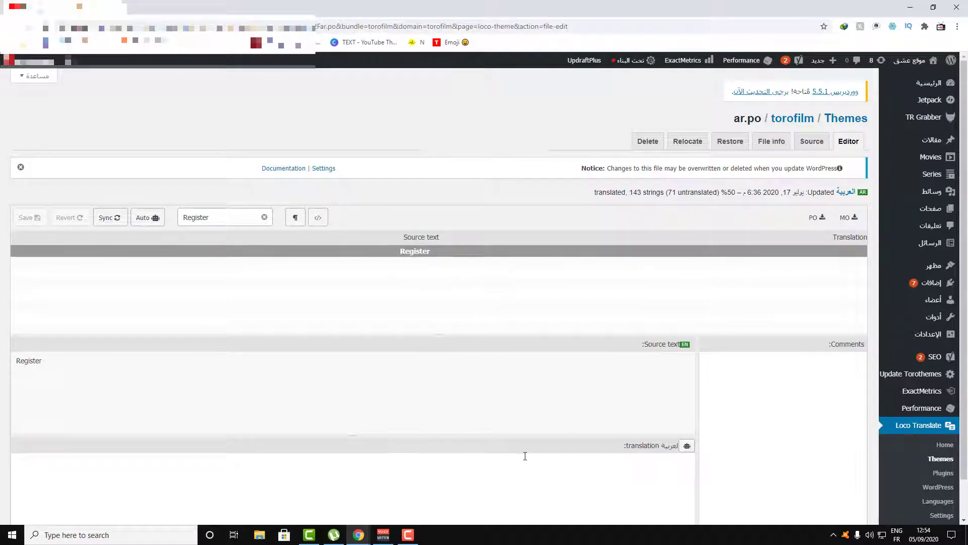
{"action": "scroll", "coordinate": [525, 456], "scroll_direction": "down", "scroll_amount": 1}
{"action": "scroll", "coordinate": [524, 457], "scroll_direction": "down", "scroll_amount": 1}
{"action": "left_click", "coordinate": [435, 440]}
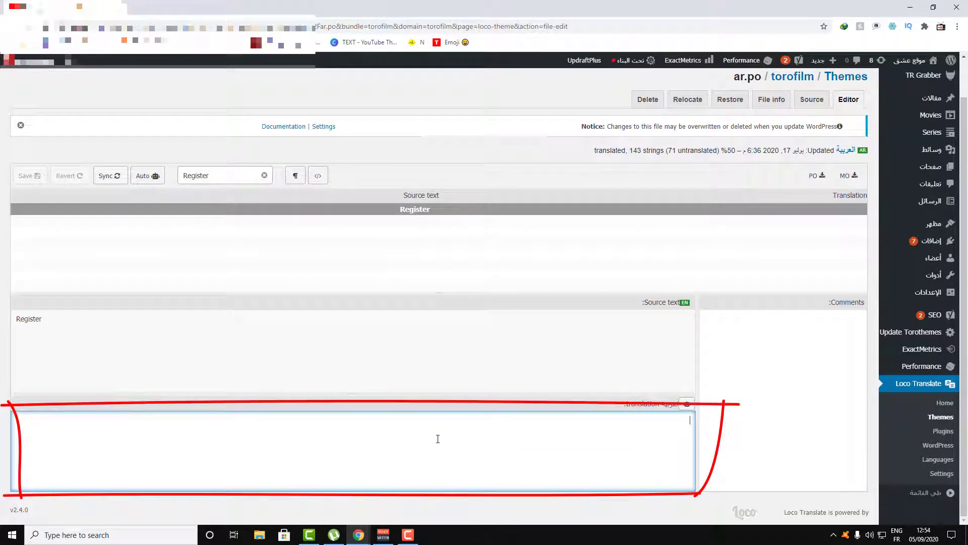
{"action": "type", "text": "js"}
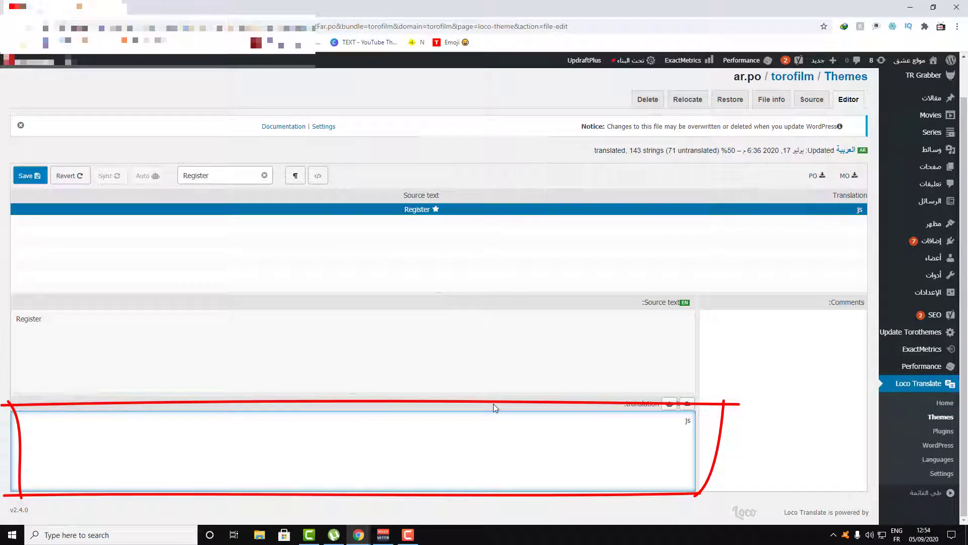
{"action": "type", "text": "^dg"}
{"action": "key", "text": "BackSpace"}
{"action": "key", "text": "BackSpace"}
{"action": "key", "text": "BackSpace"}
{"action": "key", "text": "BackSpace"}
{"action": "key", "text": "BackSpace"}
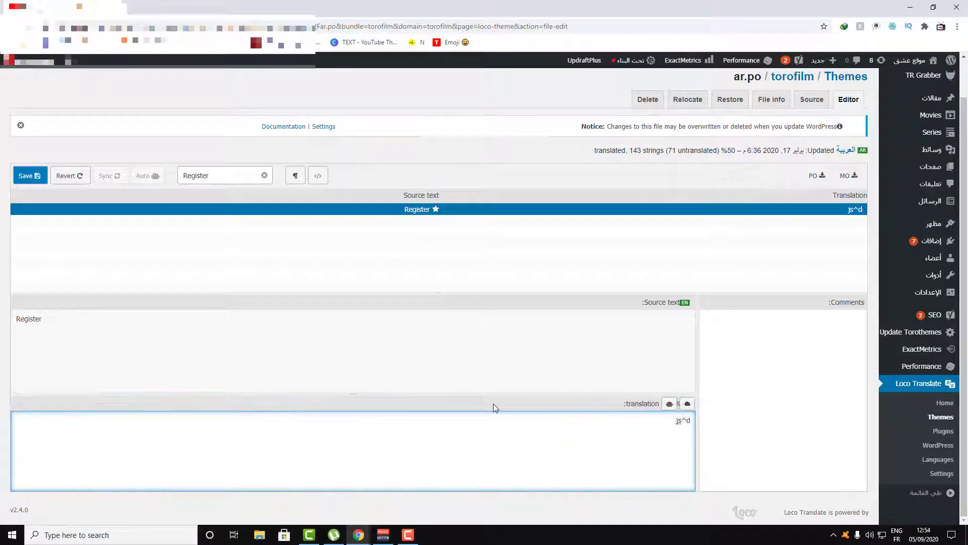
Enter "تسجيل" as the Arabic translation of "Register" and save the translation file.
{"action": "key", "text": "alt+shift"}
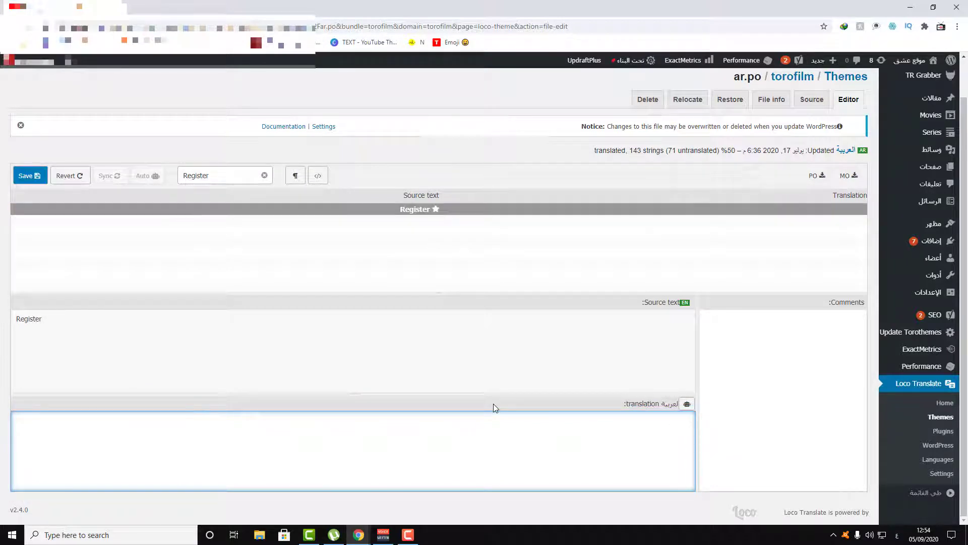
{"action": "type", "text": "تسجيل"}
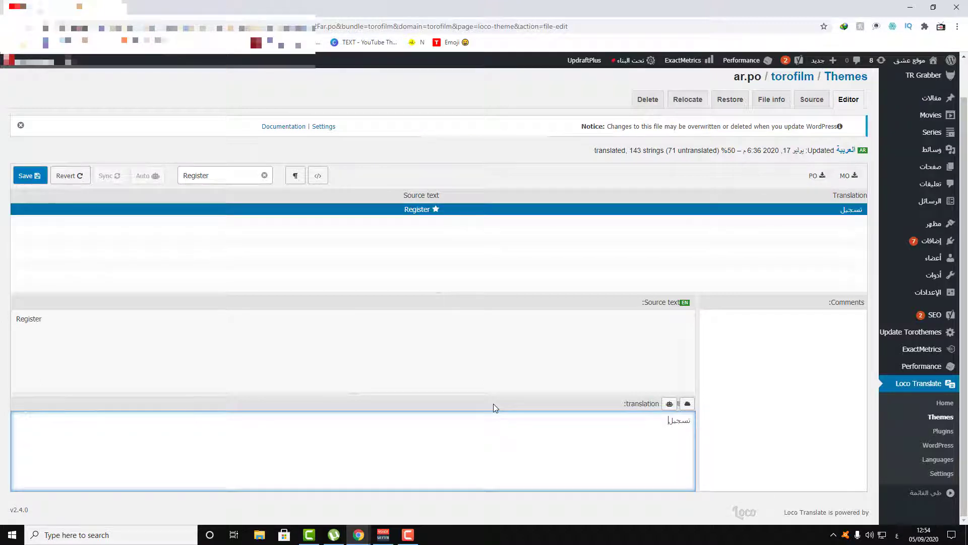
{"action": "left_click", "coordinate": [29, 181]}
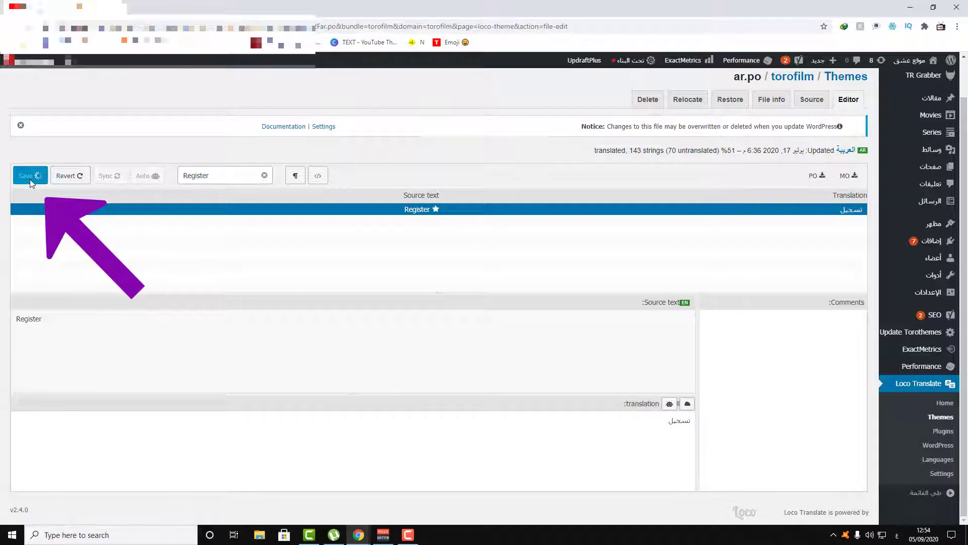
Switch to the incognito website window, reload the home page and open the registration form to check its translated labels.
{"action": "key", "text": "alt+Tab"}
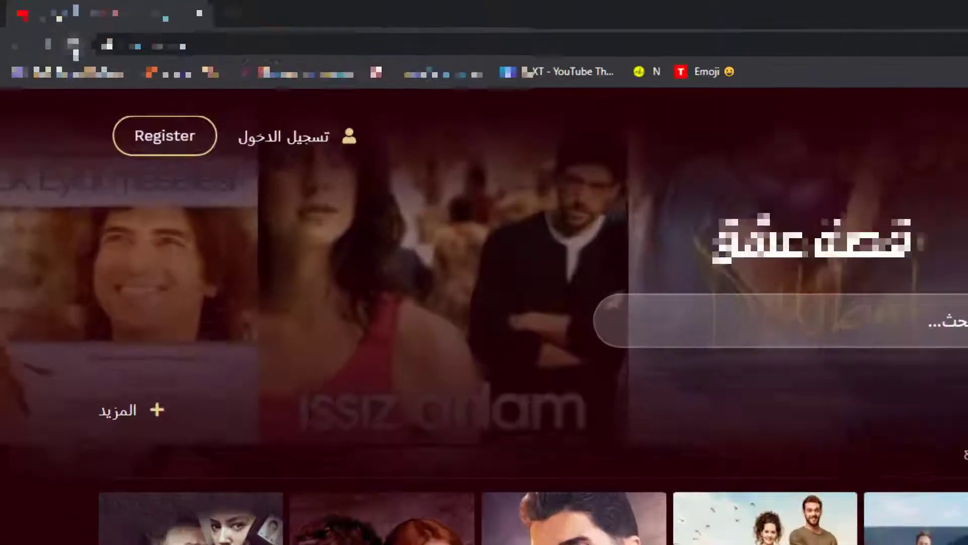
{"action": "left_click", "coordinate": [43, 28]}
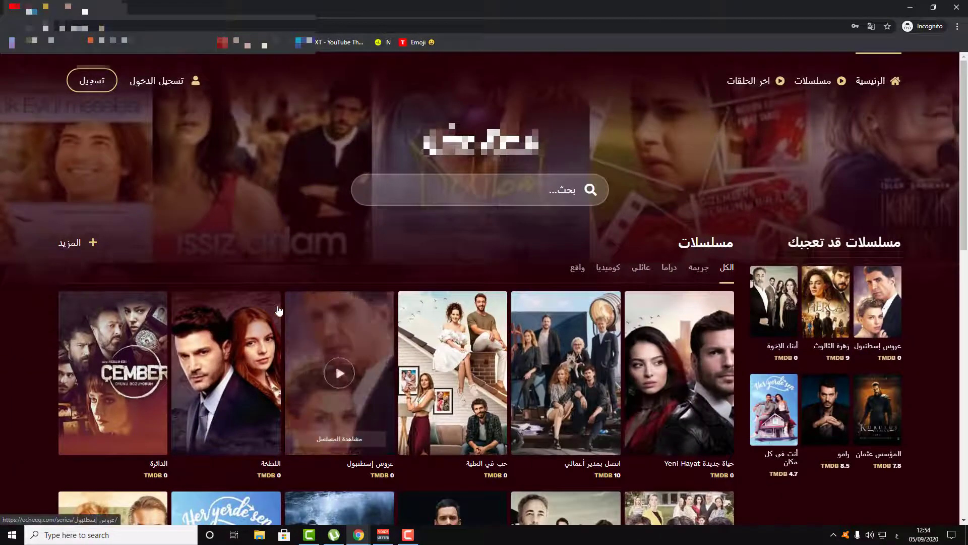
{"action": "left_click", "coordinate": [91, 81]}
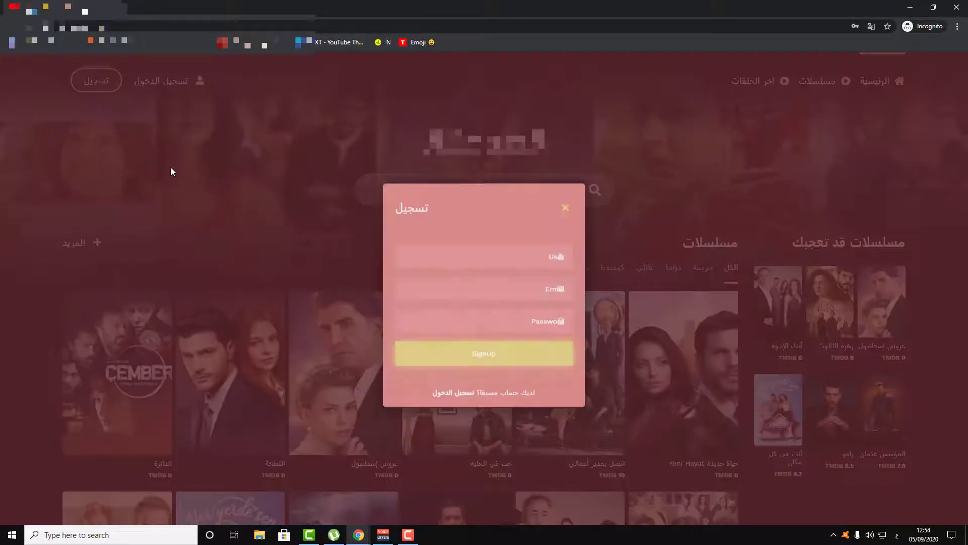
{"action": "left_click", "coordinate": [524, 256]}
{"action": "left_click", "coordinate": [544, 223]}
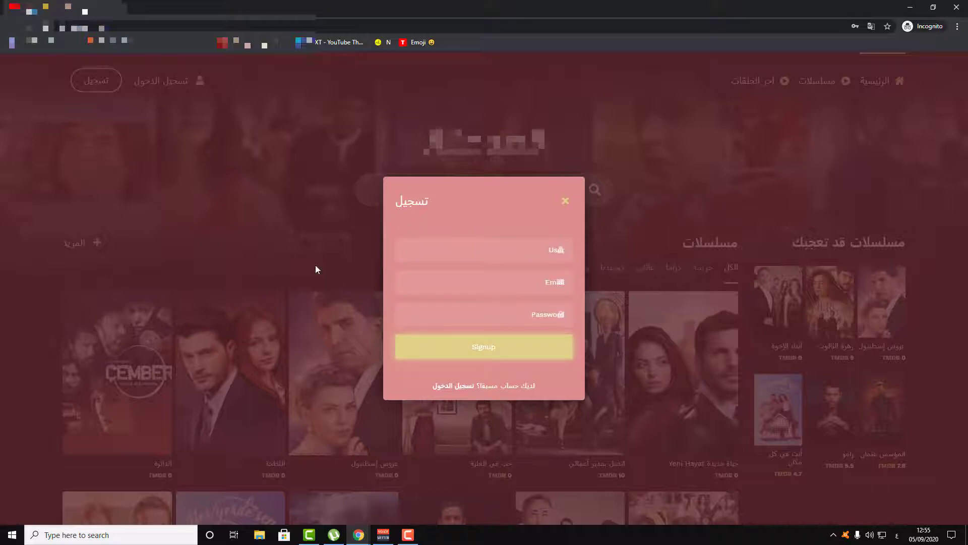
Return to the ar.po editor window and open the API keys section of Loco Translate's plugin settings.
{"action": "key", "text": "alt+Tab"}
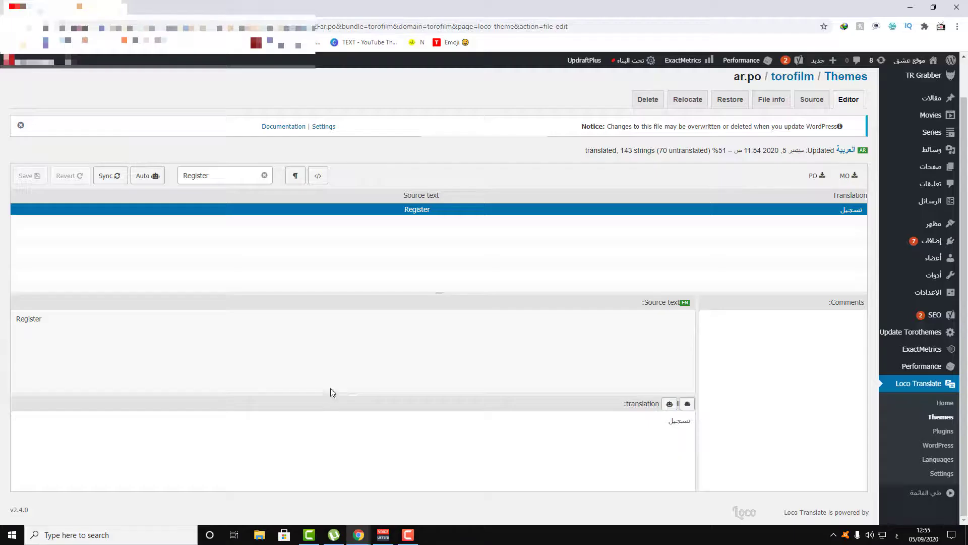
{"action": "scroll", "coordinate": [746, 250], "scroll_direction": "up", "scroll_amount": 1}
{"action": "scroll", "coordinate": [748, 254], "scroll_direction": "up", "scroll_amount": 1}
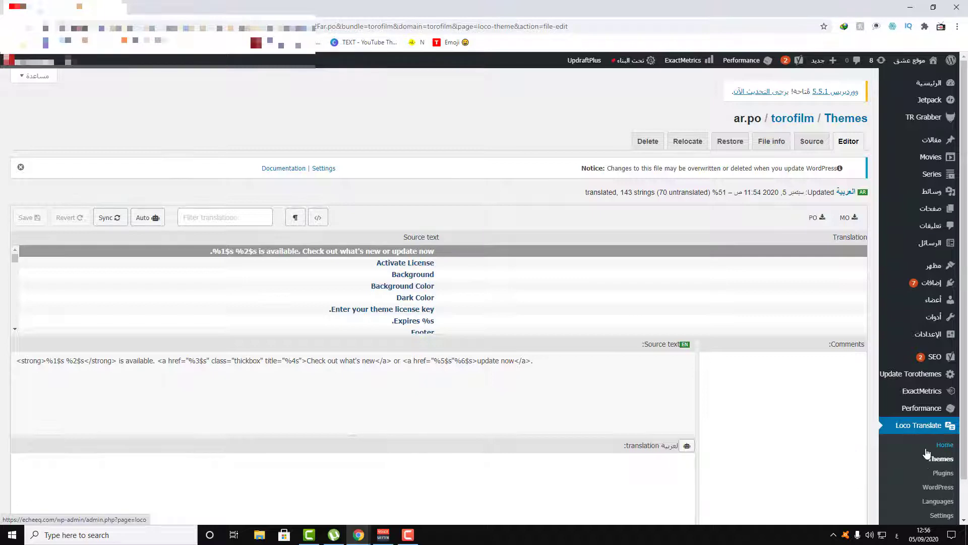
{"action": "scroll", "coordinate": [928, 454], "scroll_direction": "down", "scroll_amount": 1}
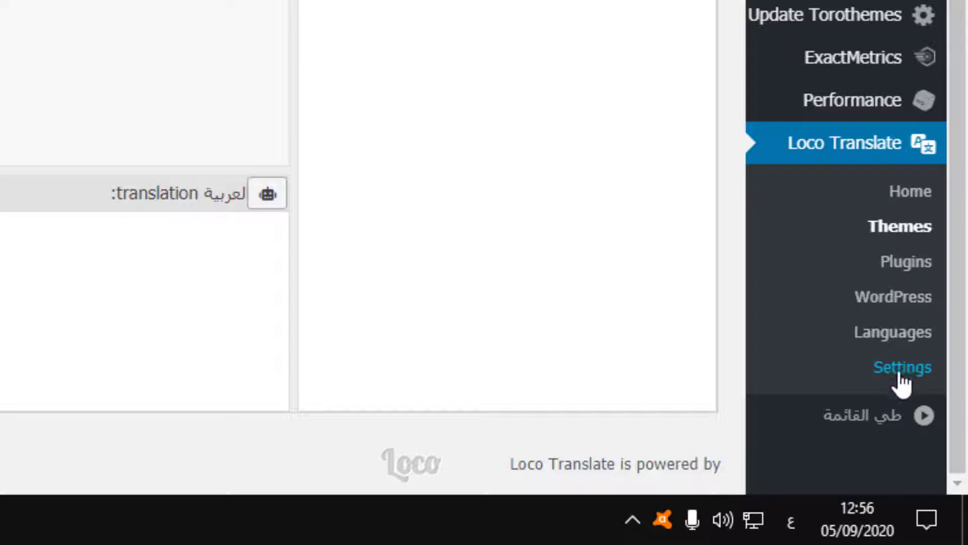
{"action": "left_click", "coordinate": [894, 382]}
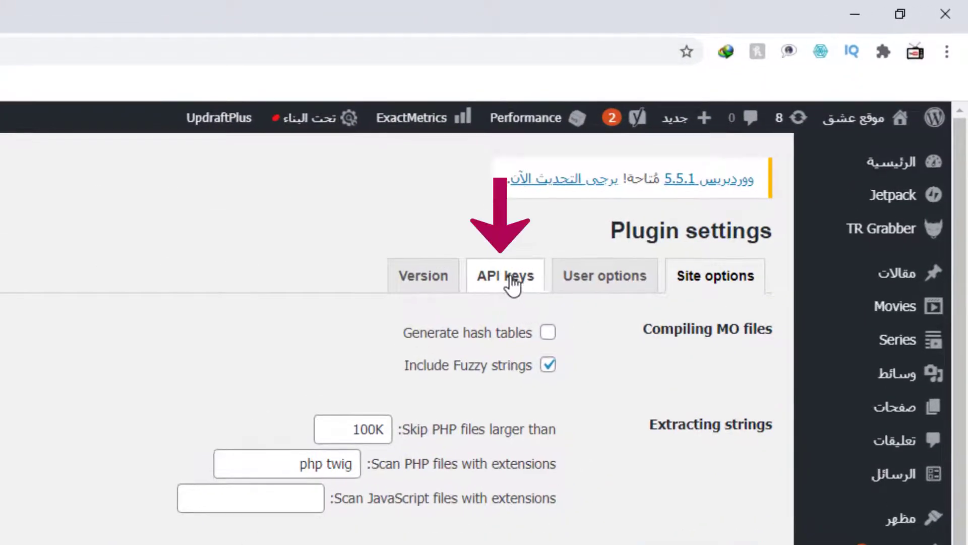
{"action": "left_click", "coordinate": [507, 282]}
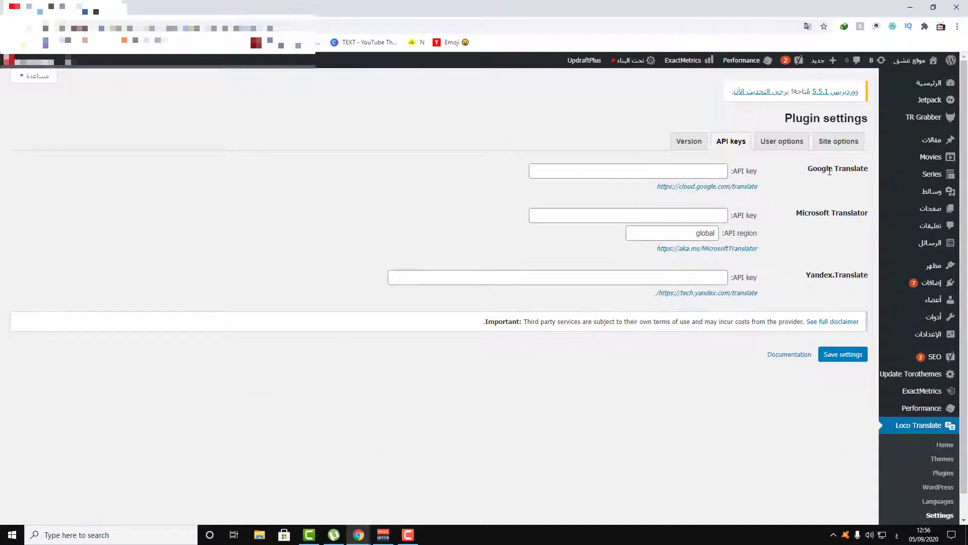
Examine the API key entries for Google Translate, Microsoft Translator and Yandex.Translate, highlighting the service names.
{"action": "left_click_drag", "start_coordinate": [835, 169], "coordinate": [808, 169]}
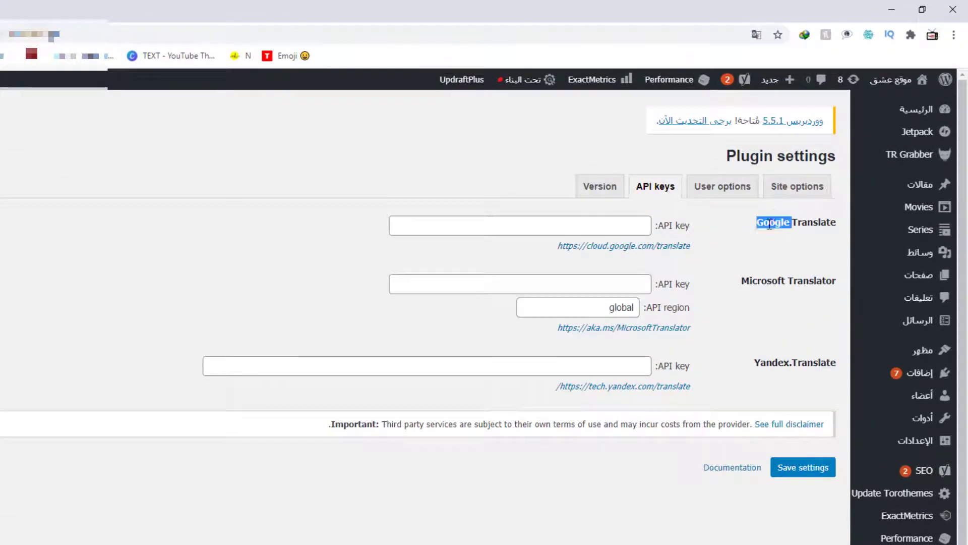
{"action": "left_click", "coordinate": [770, 280]}
{"action": "double_click", "coordinate": [769, 280]}
{"action": "left_click", "coordinate": [781, 366]}
{"action": "triple_click", "coordinate": [781, 366]}
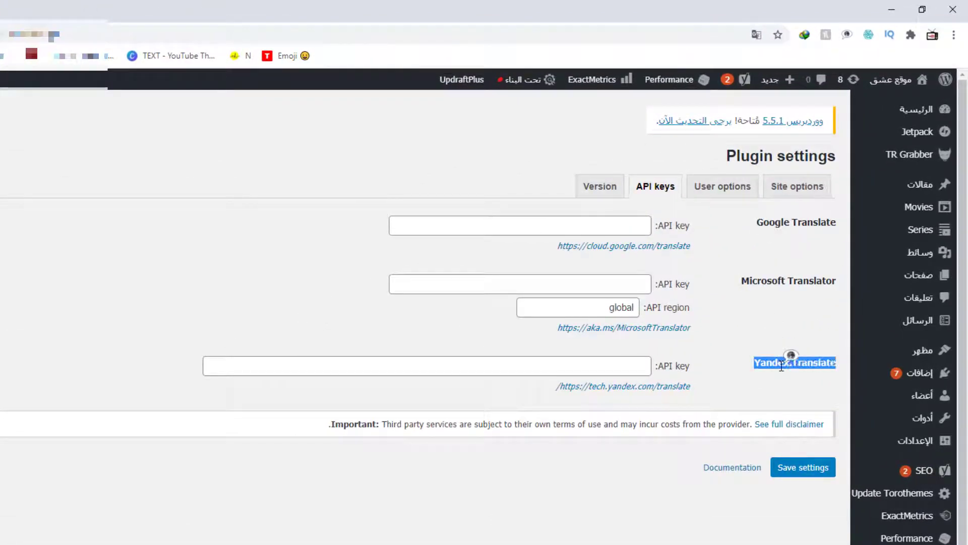
{"action": "double_click", "coordinate": [778, 366]}
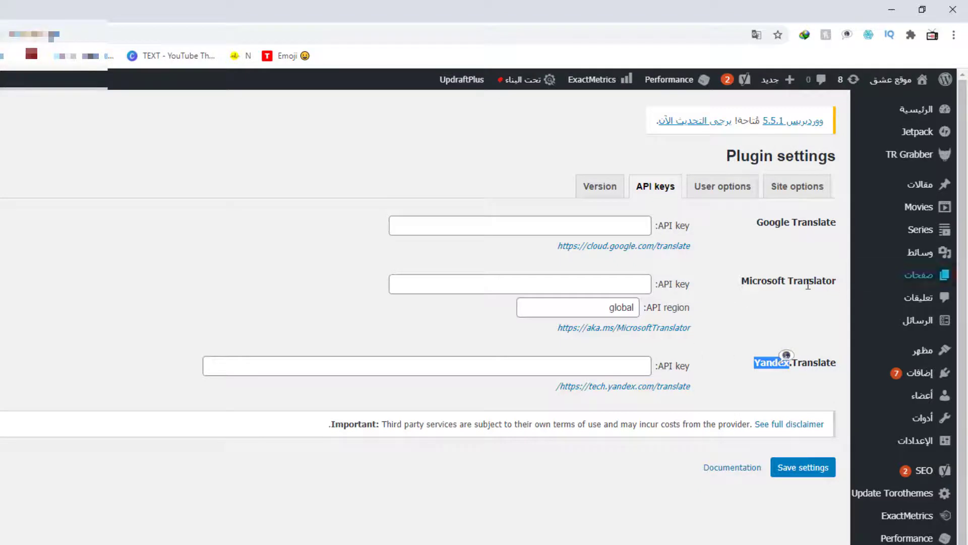
Open the Microsoft Translator link in a new browser tab, look through its page and return to the plugin settings.
{"action": "right_click", "coordinate": [603, 333]}
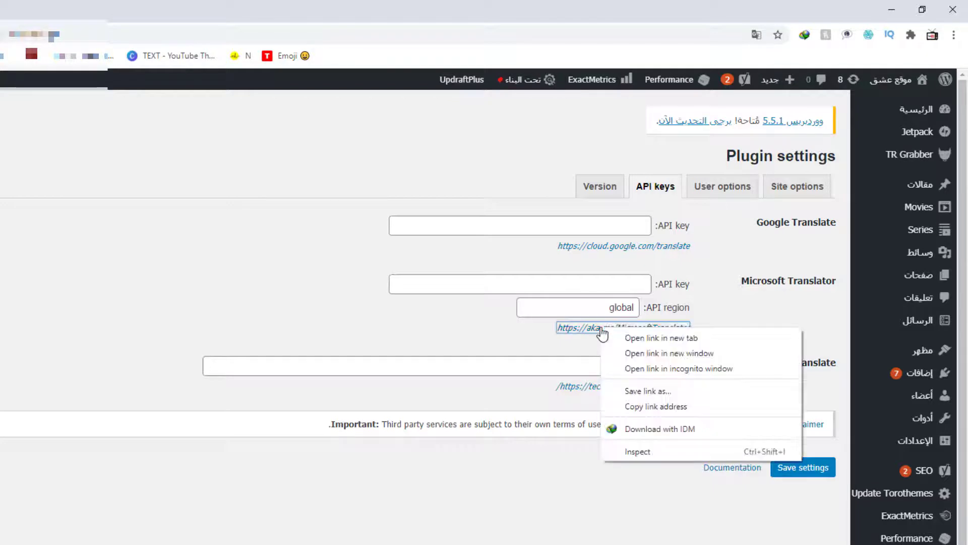
{"action": "left_click", "coordinate": [632, 338]}
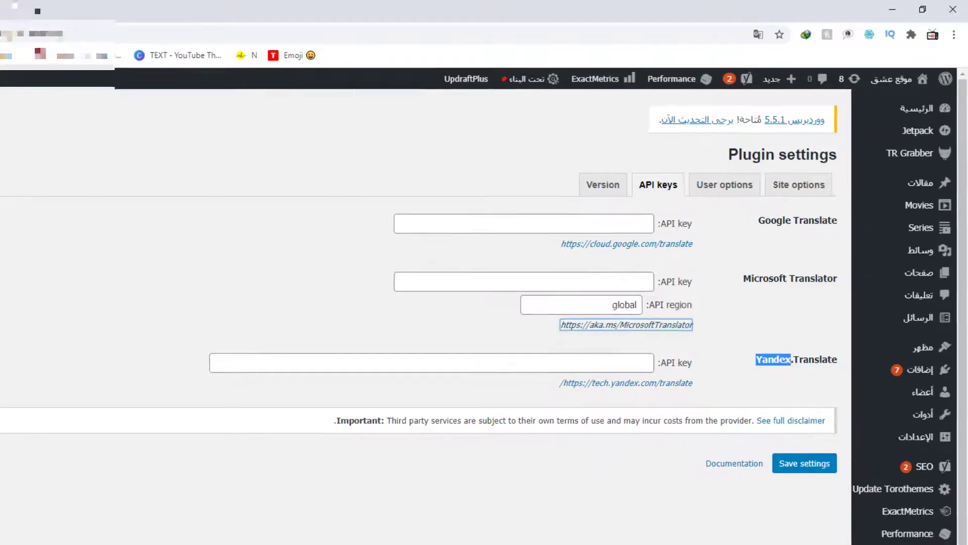
{"action": "left_click", "coordinate": [201, 4]}
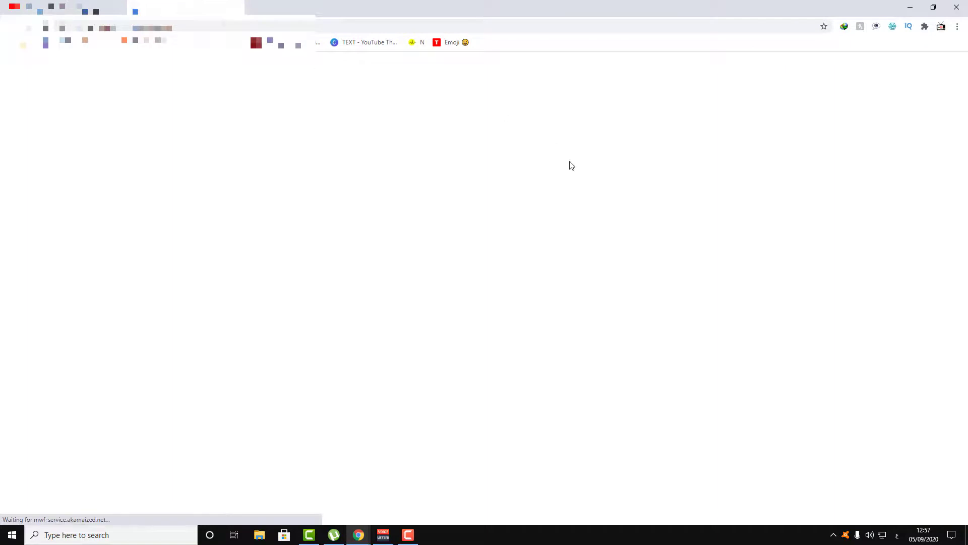
{"action": "scroll", "coordinate": [410, 377], "scroll_direction": "down", "scroll_amount": 2}
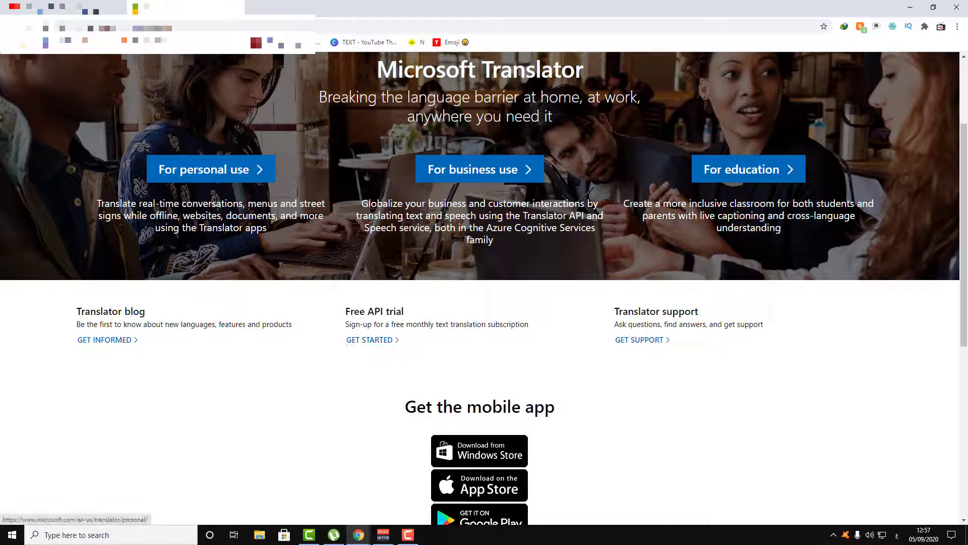
{"action": "left_click", "coordinate": [103, 7]}
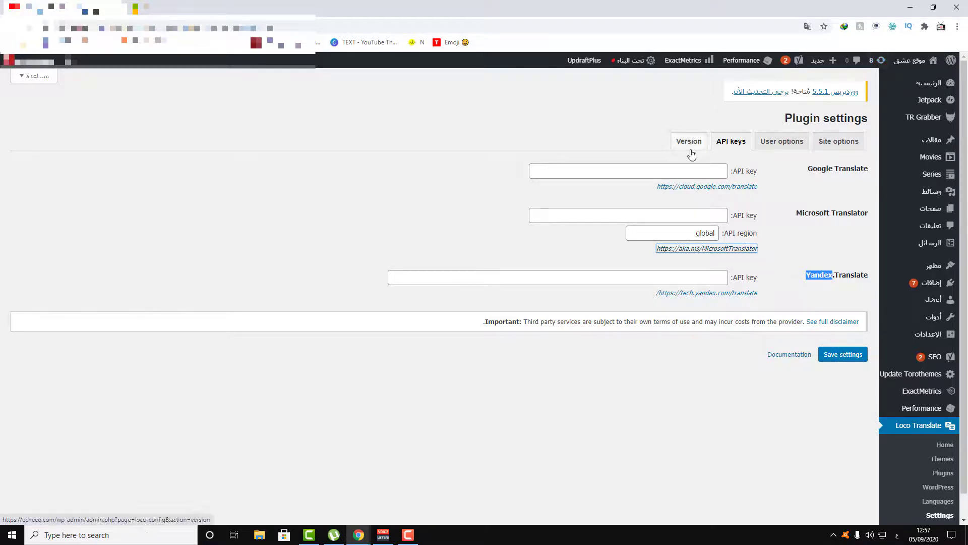
{"action": "left_click", "coordinate": [777, 144]}
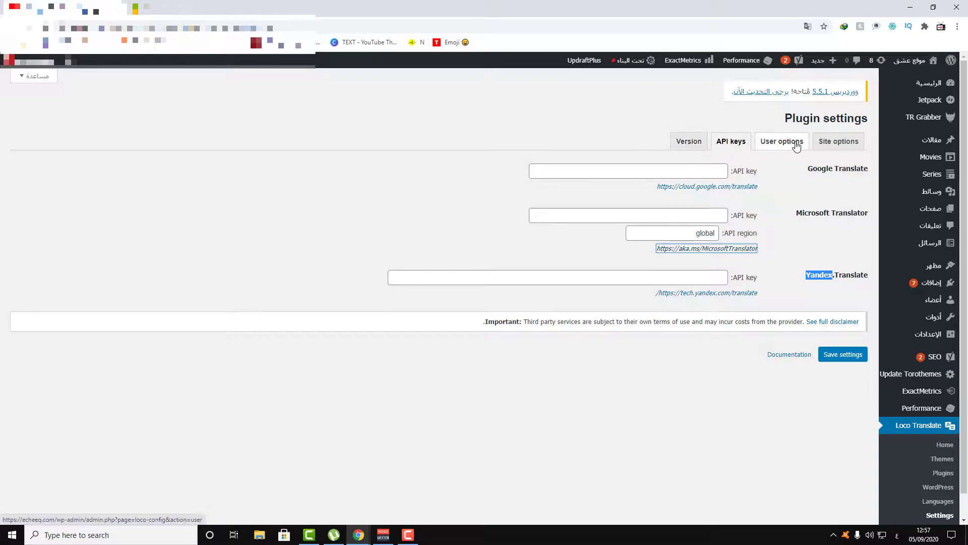